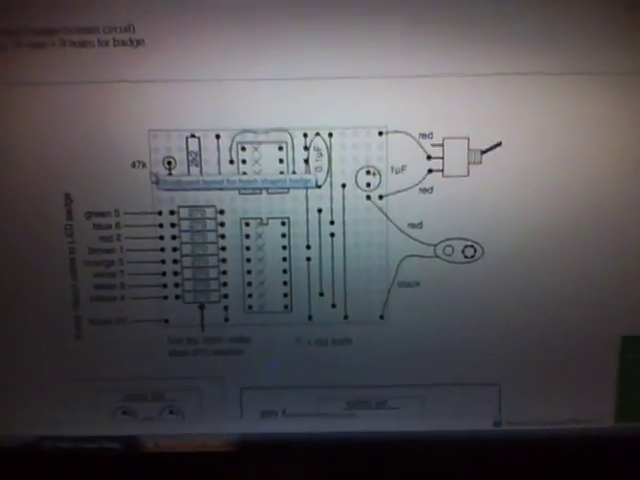
{"action": "scroll", "coordinate": [320, 240], "scroll_direction": "down", "scroll_amount": 2}
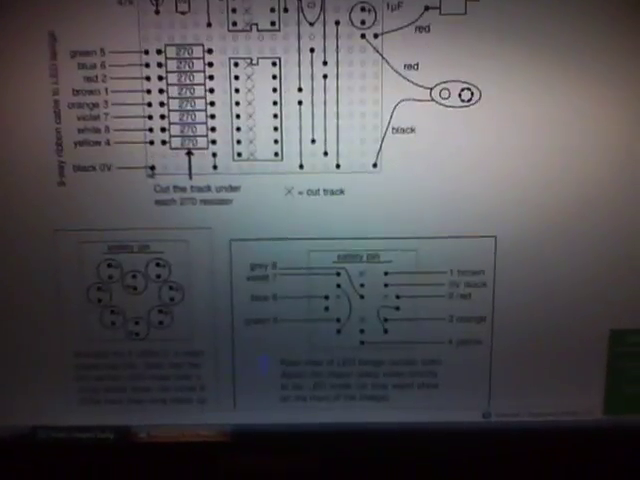